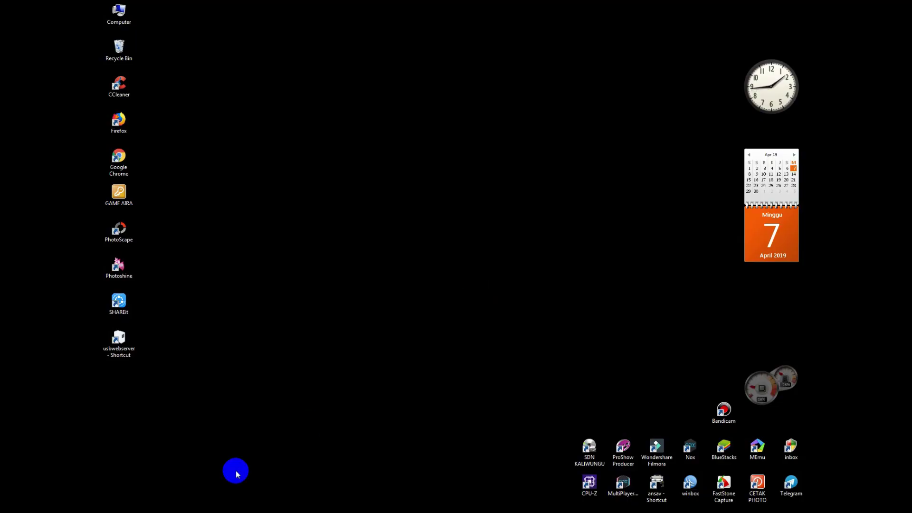
# Launch Photoshop CS5 and open merah.jpg from the Documents library.
pyautogui.click(123, 512)
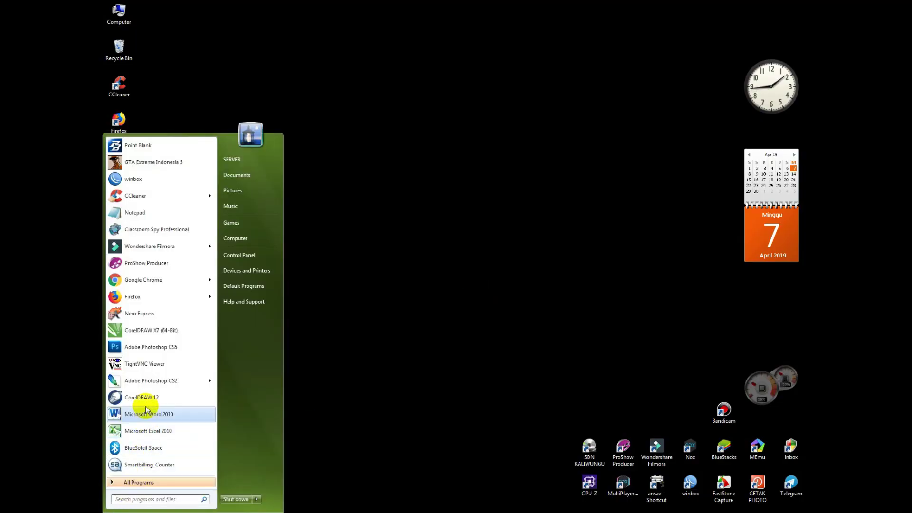
pyautogui.click(148, 349)
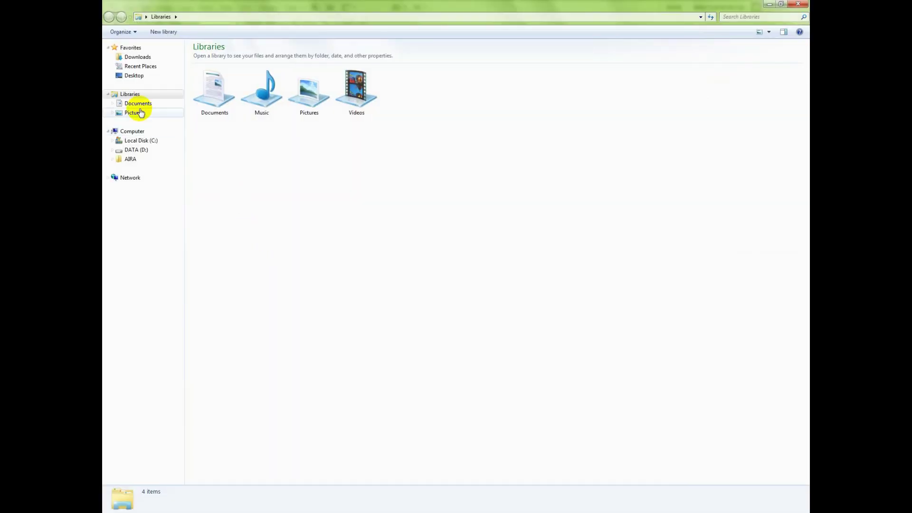
pyautogui.click(139, 104)
pyautogui.click(576, 192)
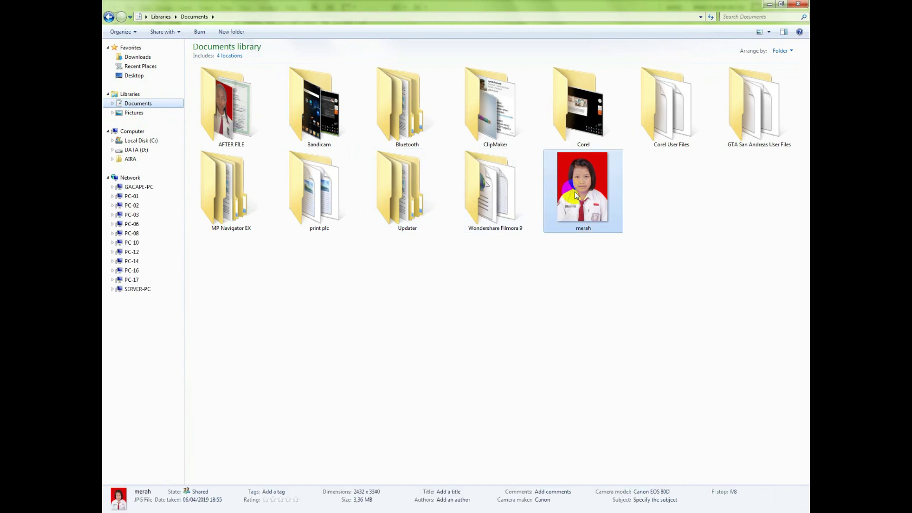
pyautogui.moveTo(581, 190)
pyautogui.mouseDown()
pyautogui.moveTo(226, 510)
pyautogui.moveTo(365, 238)
pyautogui.mouseUp()
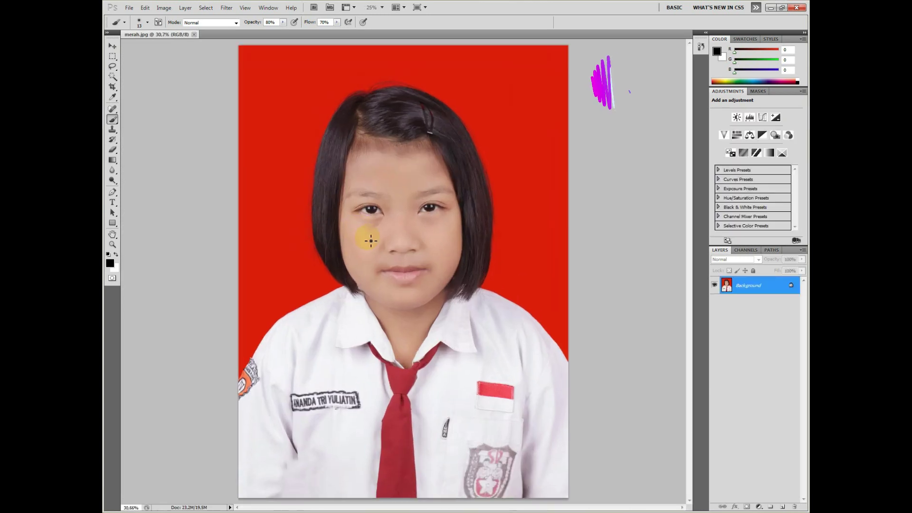
# Select the red backdrop with the Magic Wand at tolerance 60, then invert onto the student.
pyautogui.click(112, 46)
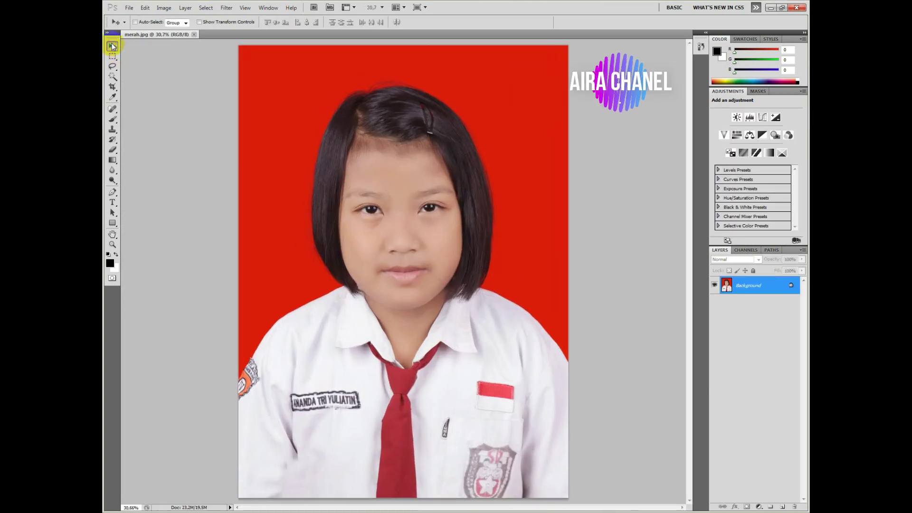
pyautogui.click(115, 77)
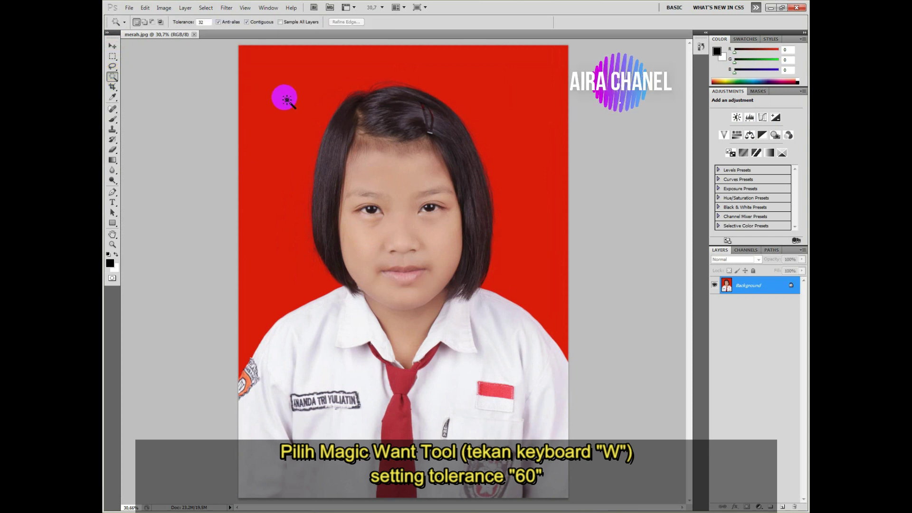
pyautogui.click(195, 25)
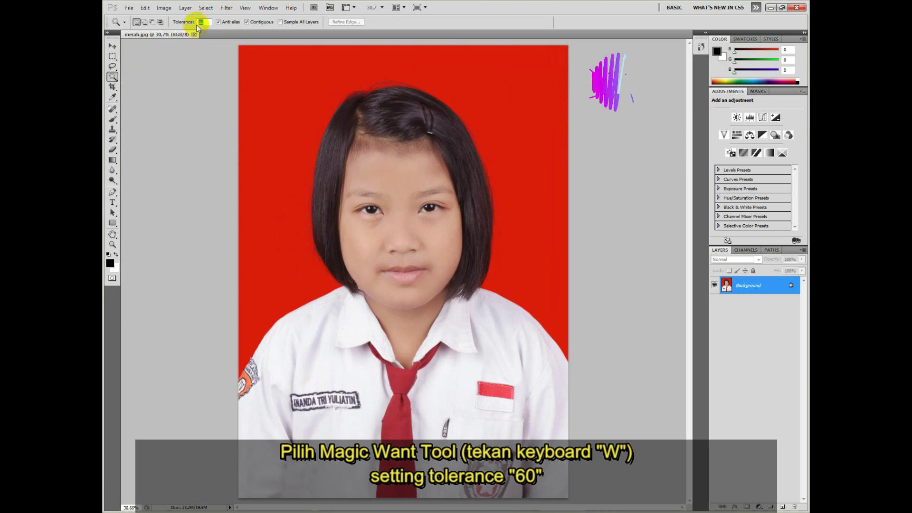
pyautogui.write('60')
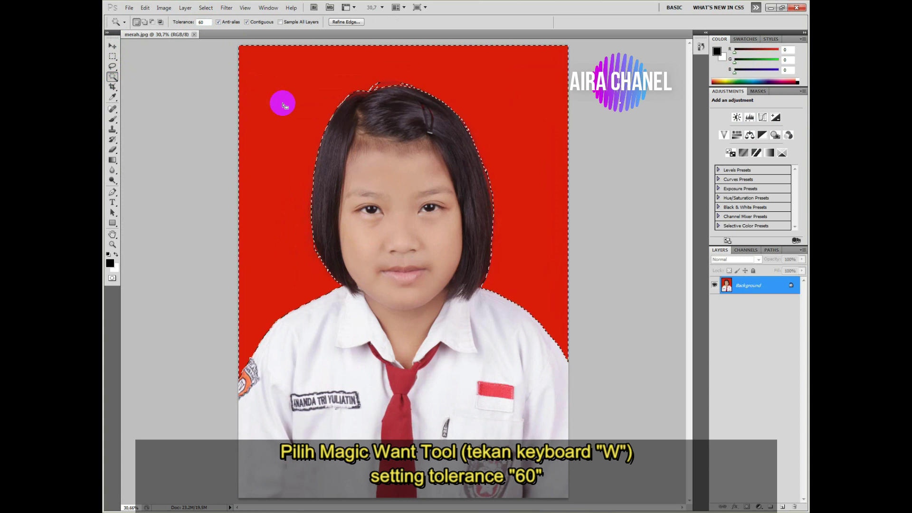
pyautogui.hotkey('ctrl', 'd')
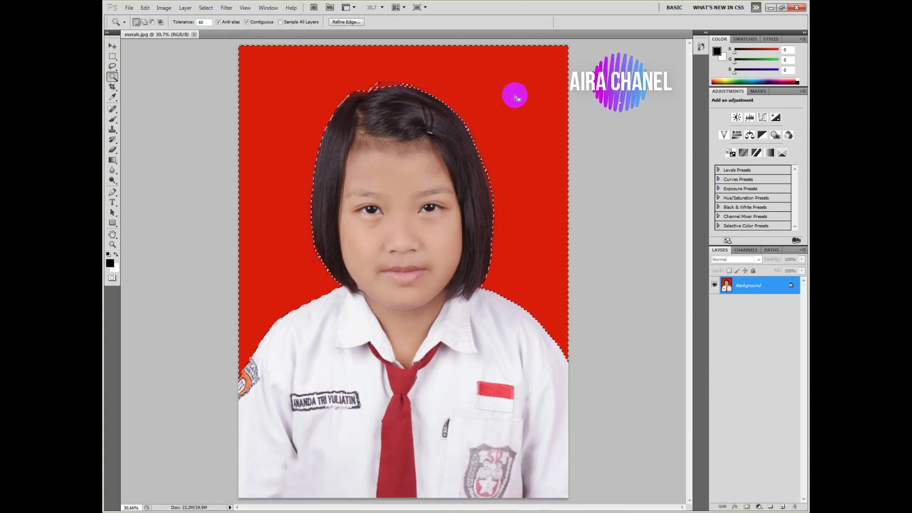
pyautogui.click(113, 46)
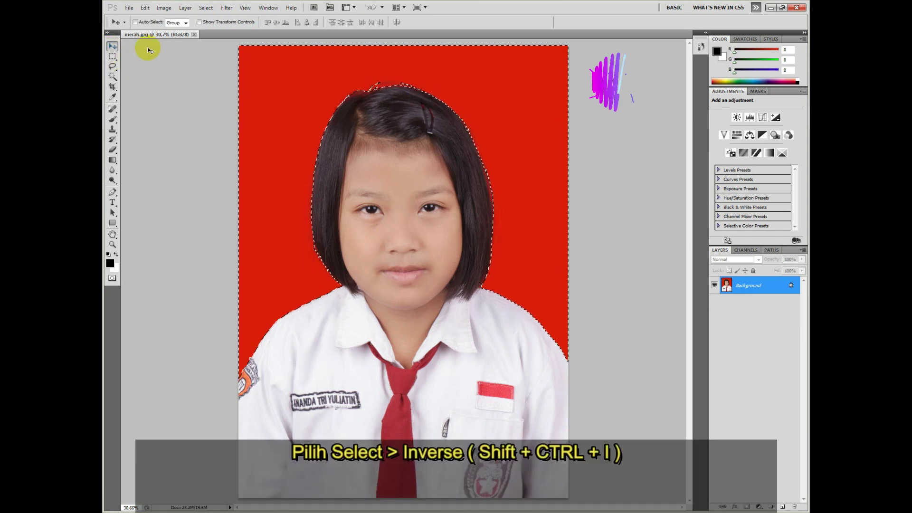
pyautogui.click(209, 8)
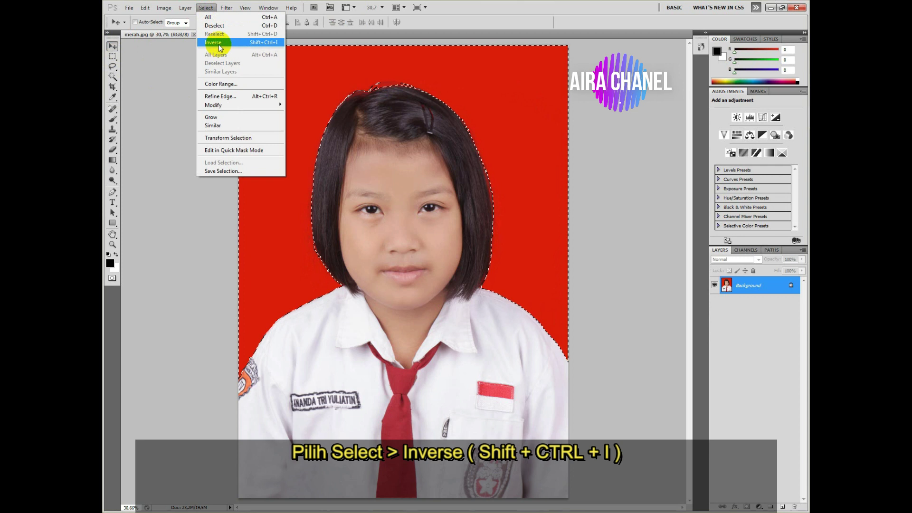
pyautogui.click(272, 44)
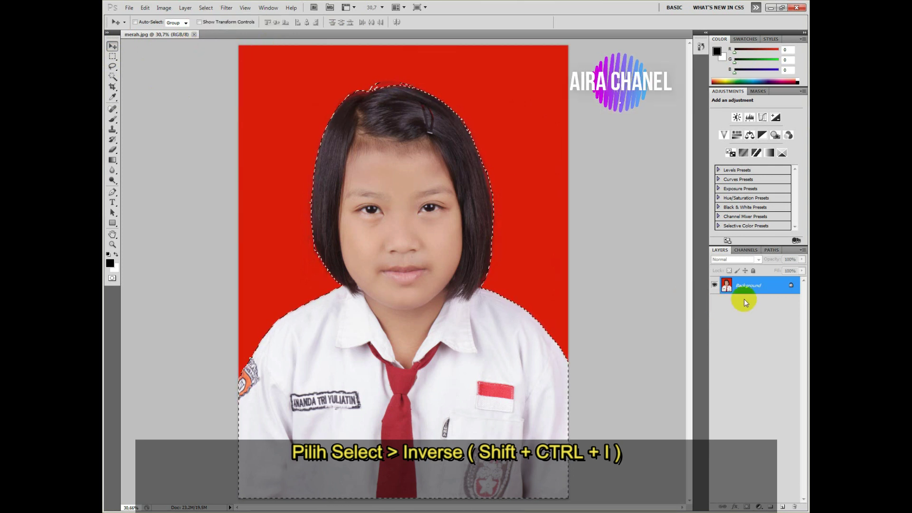
# Duplicate the Background layer, mask the copy to the student, and unlock the original as Layer 0.
pyautogui.moveTo(755, 287); pyautogui.dragTo(787, 507)
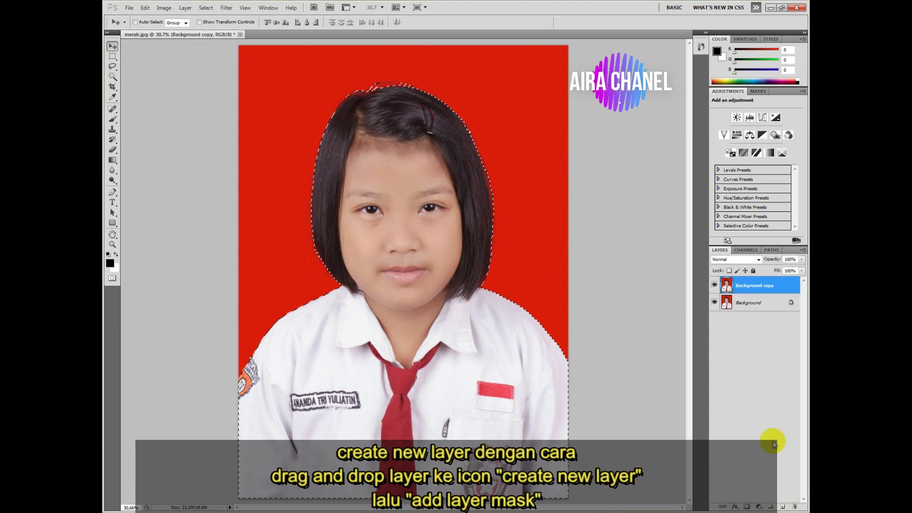
pyautogui.click(747, 506)
pyautogui.doubleClick(756, 302)
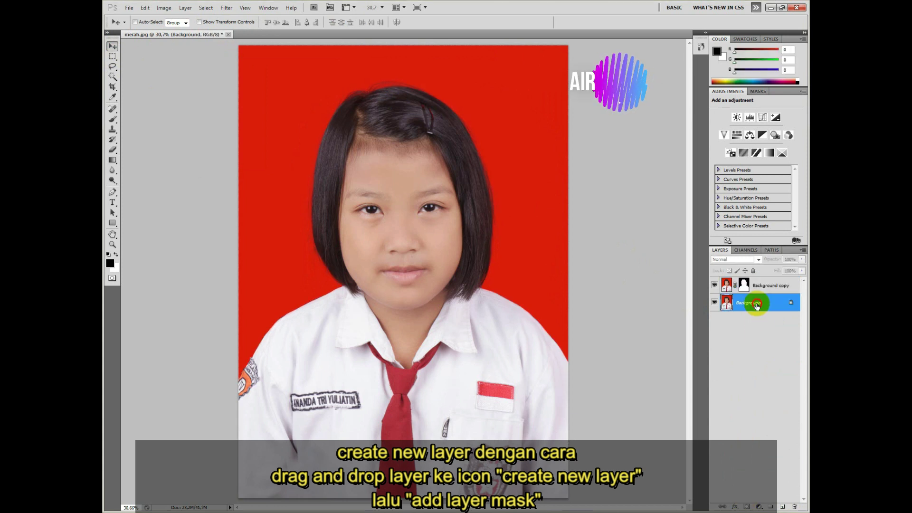
pyautogui.click(524, 170)
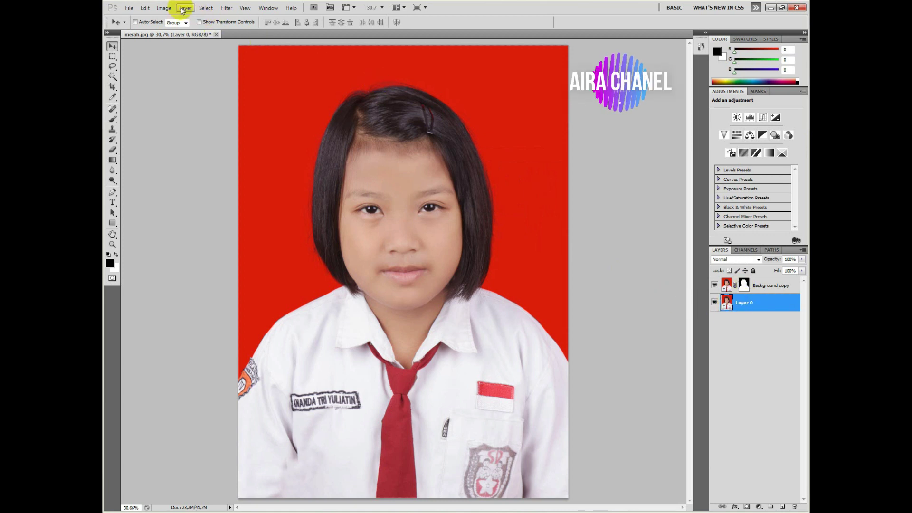
# Shift Layer 0's Hue/Saturation hue slider left until the red background turns blue.
pyautogui.click(164, 8)
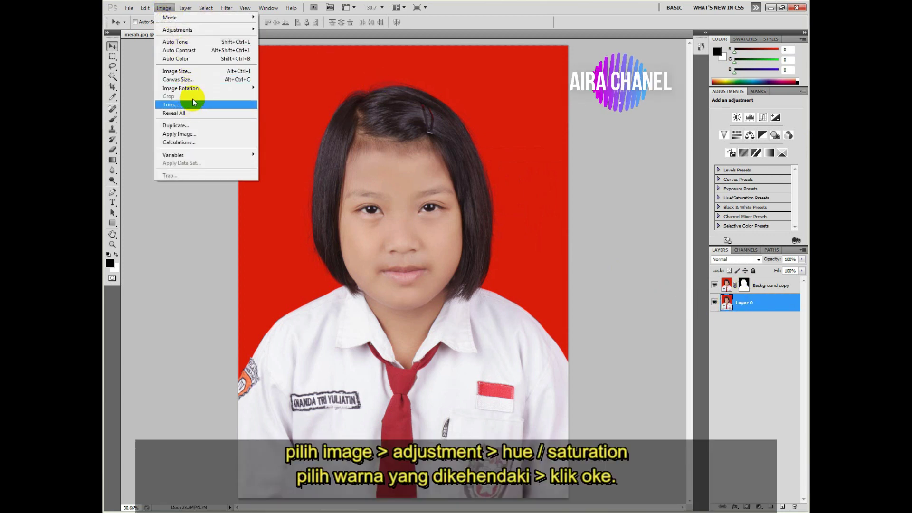
pyautogui.moveTo(178, 30)
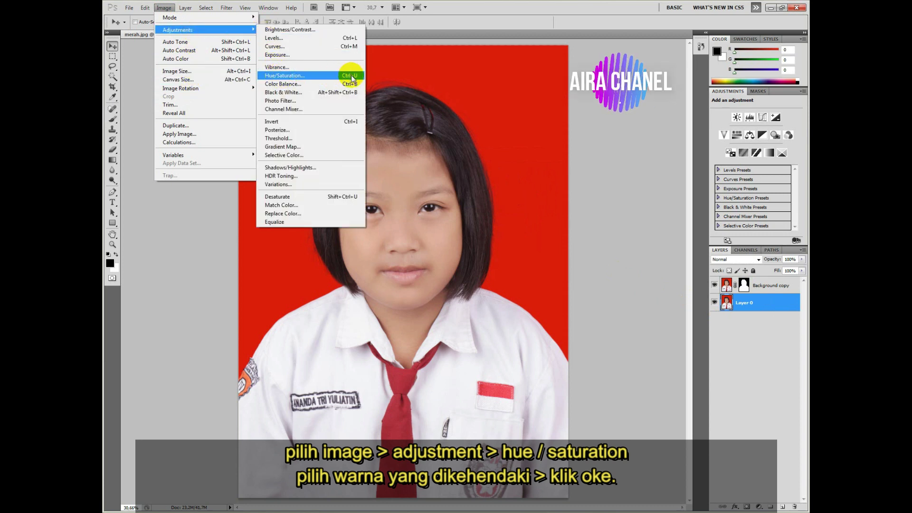
pyautogui.click(285, 76)
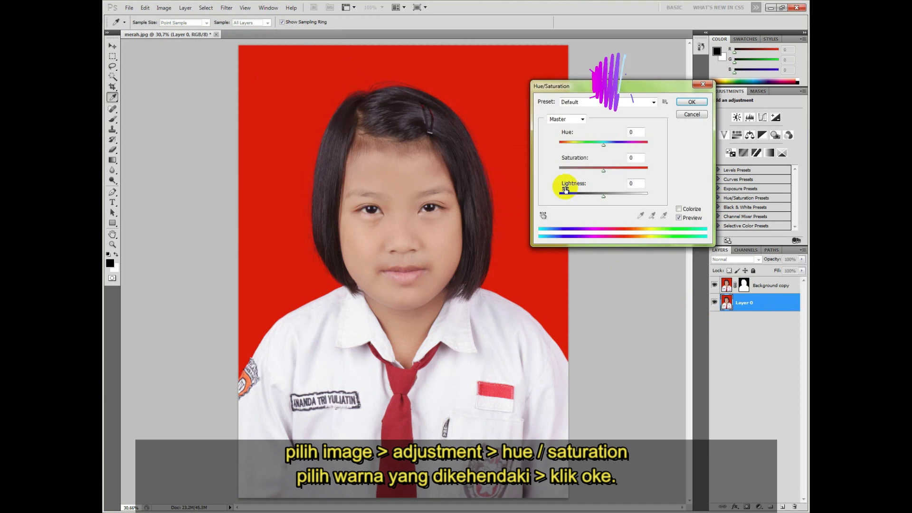
pyautogui.moveTo(603, 145); pyautogui.dragTo(575, 151)
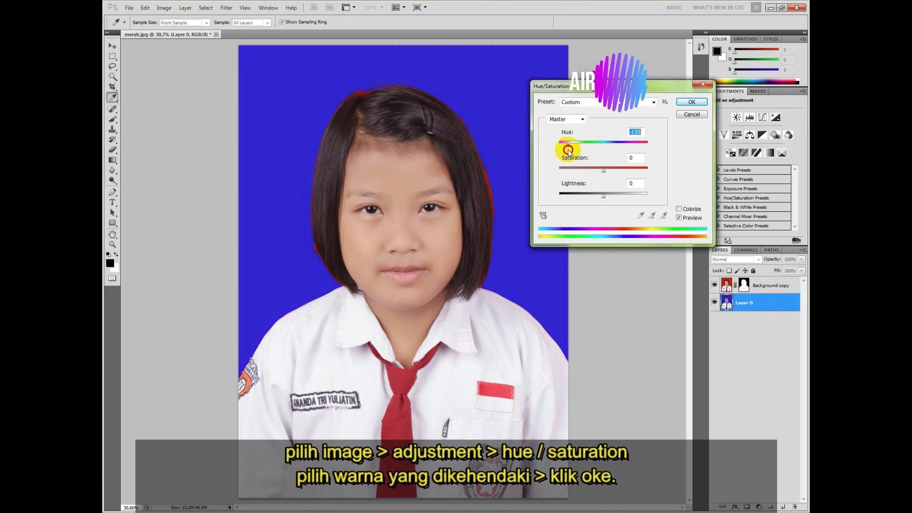
pyautogui.moveTo(575, 152); pyautogui.dragTo(570, 151)
pyautogui.click(683, 105)
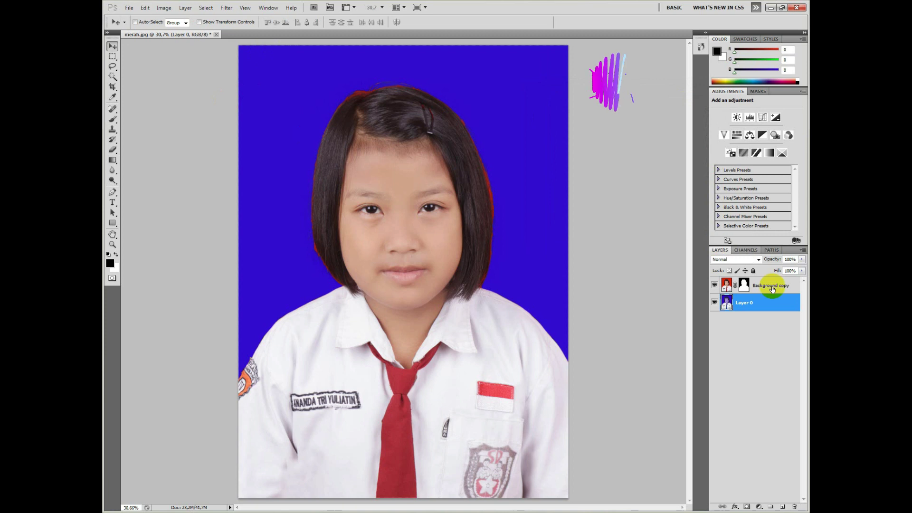
# Zoom in on the hair and target the Background copy's layer mask thumbnail.
pyautogui.click(727, 286)
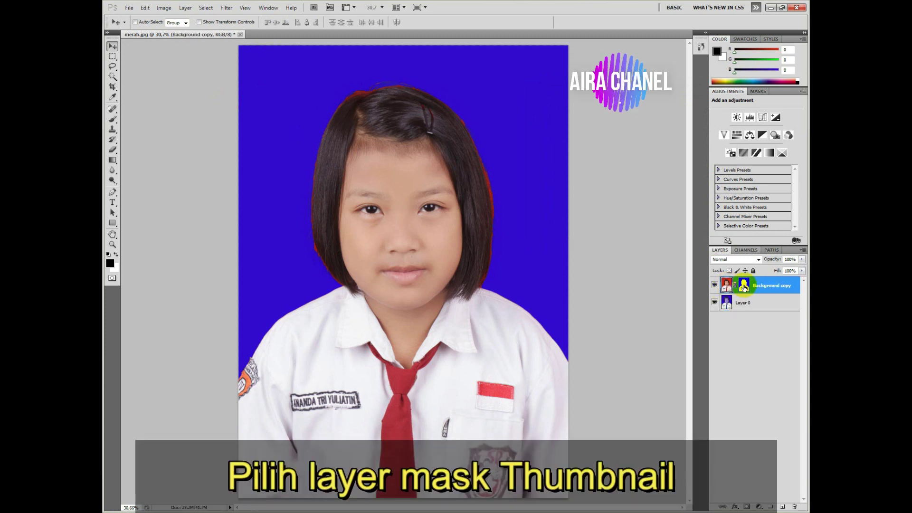
pyautogui.click(744, 286)
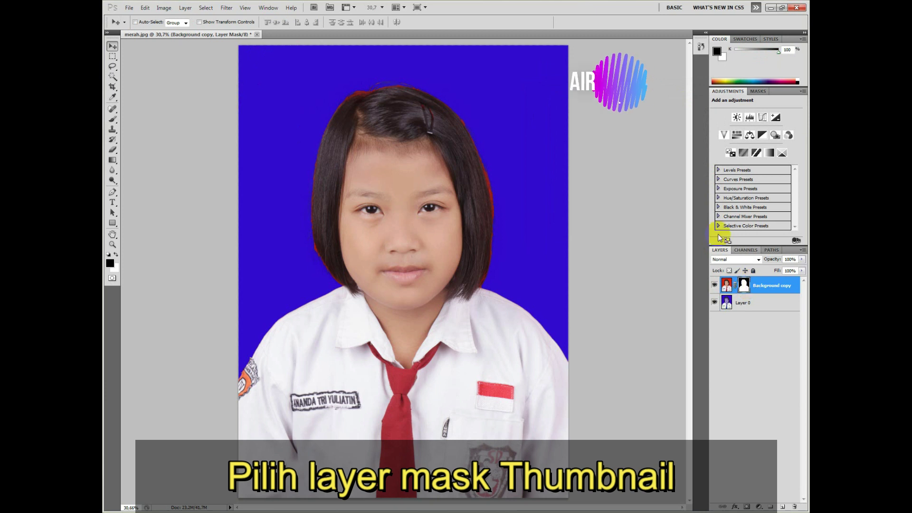
pyautogui.press('z')
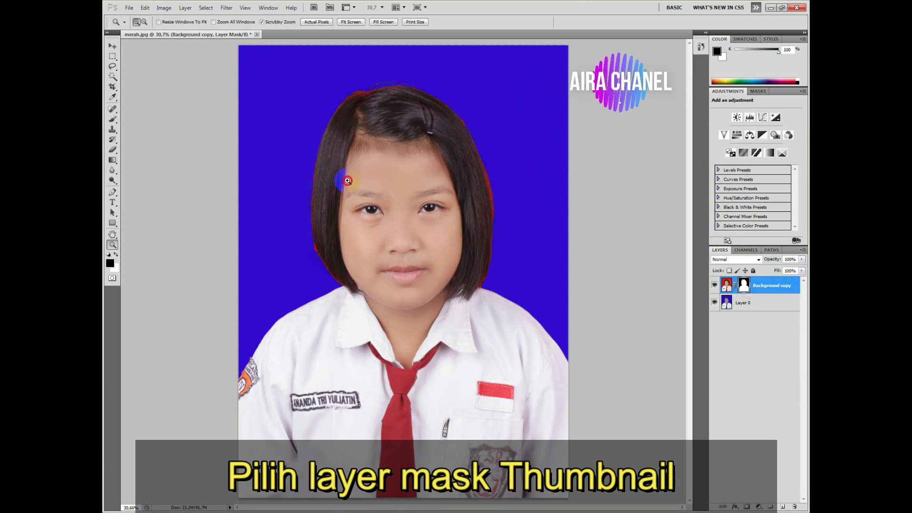
pyautogui.click(348, 180)
pyautogui.scroll(2, 347, 180)
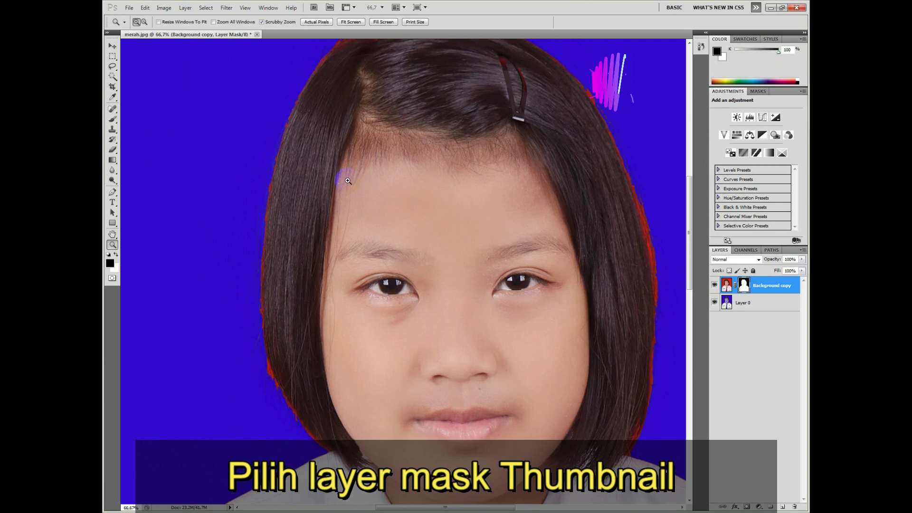
pyautogui.scroll(3, 348, 181)
pyautogui.click(744, 286)
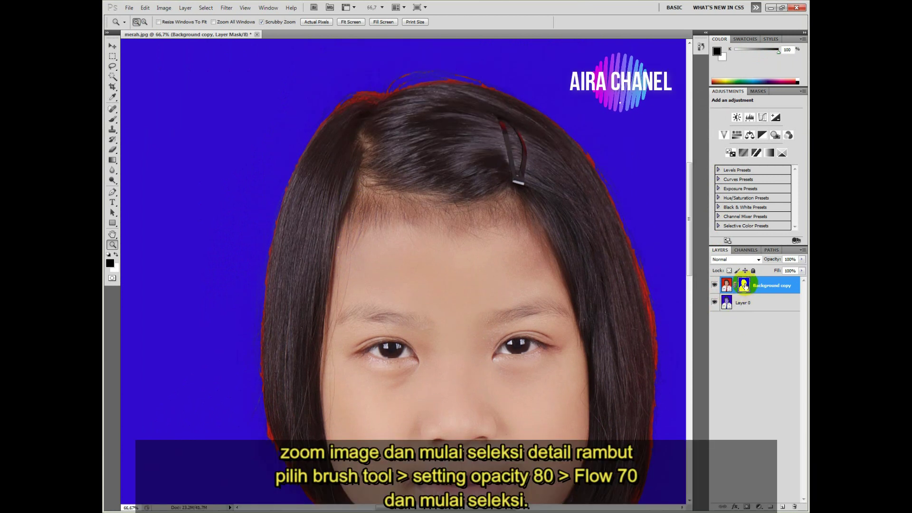
# Set the Brush to 80% opacity and paint the mask along the top hair edge.
pyautogui.click(114, 120)
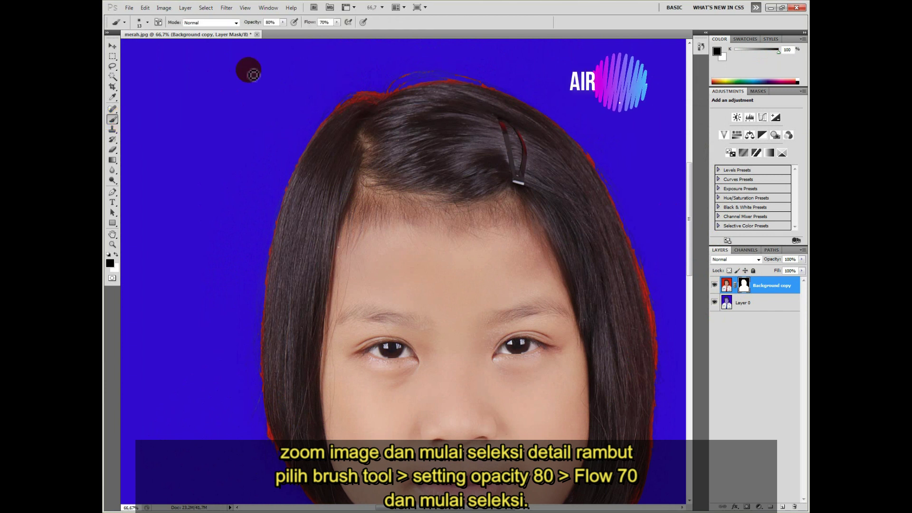
pyautogui.click(270, 22)
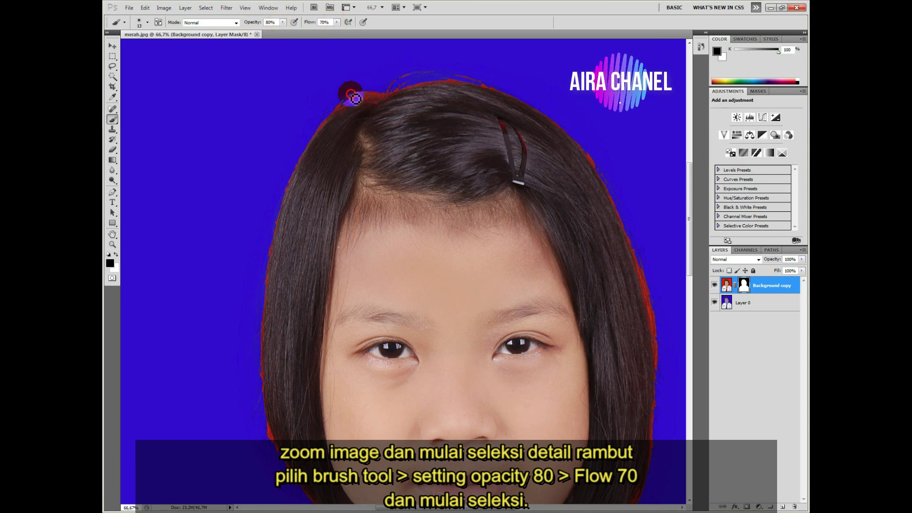
pyautogui.moveTo(354, 98); pyautogui.dragTo(351, 108)
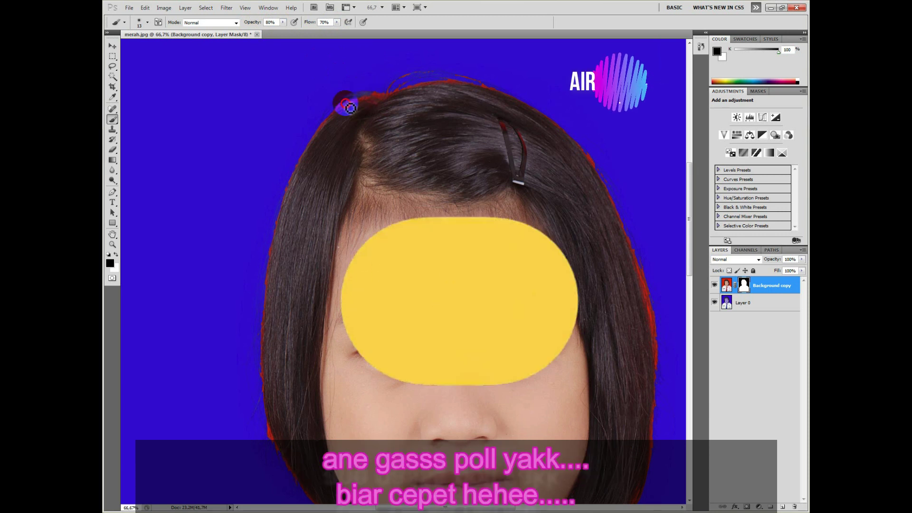
pyautogui.moveTo(350, 108)
pyautogui.mouseDown()
pyautogui.moveTo(302, 161)
pyautogui.moveTo(270, 252)
pyautogui.moveTo(268, 317)
pyautogui.mouseUp()
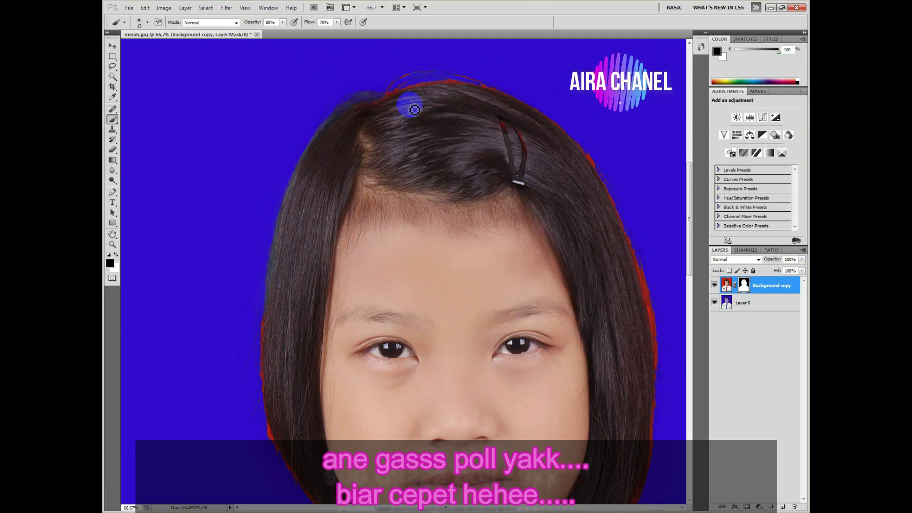
pyautogui.moveTo(448, 82)
pyautogui.mouseDown()
pyautogui.moveTo(503, 86)
pyautogui.moveTo(393, 77)
pyautogui.moveTo(526, 99)
pyautogui.moveTo(587, 155)
pyautogui.mouseUp()
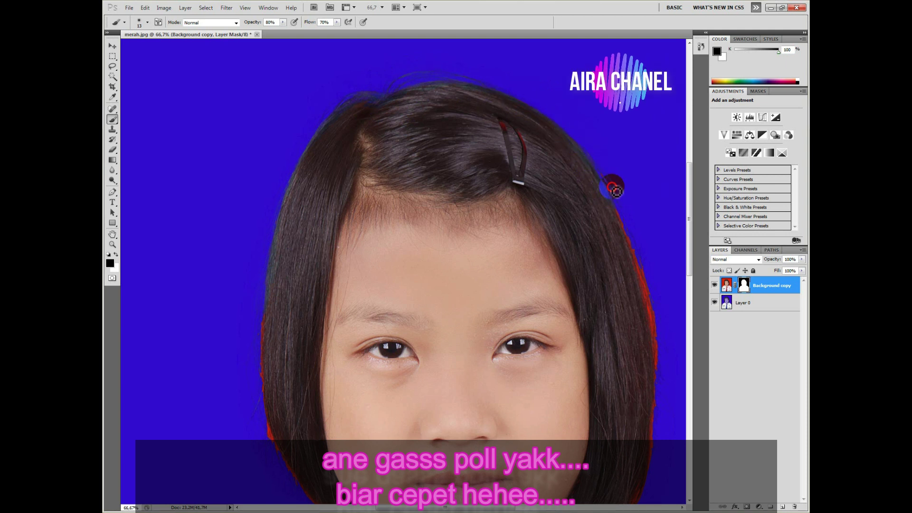
# Paint away the remaining red fringe on the right and left hair edges, then fit the photo on screen.
pyautogui.scroll(-3, 611, 210)
pyautogui.moveTo(631, 150); pyautogui.dragTo(662, 336)
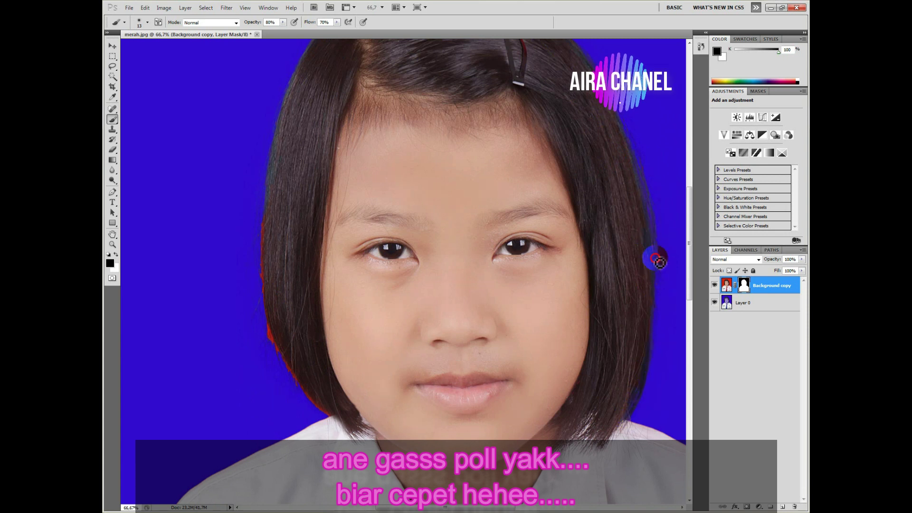
pyautogui.scroll(1, 659, 261)
pyautogui.moveTo(259, 220)
pyautogui.mouseDown()
pyautogui.moveTo(270, 355)
pyautogui.moveTo(293, 393)
pyautogui.moveTo(309, 409)
pyautogui.moveTo(307, 392)
pyautogui.moveTo(312, 411)
pyautogui.moveTo(321, 407)
pyautogui.moveTo(328, 428)
pyautogui.mouseUp()
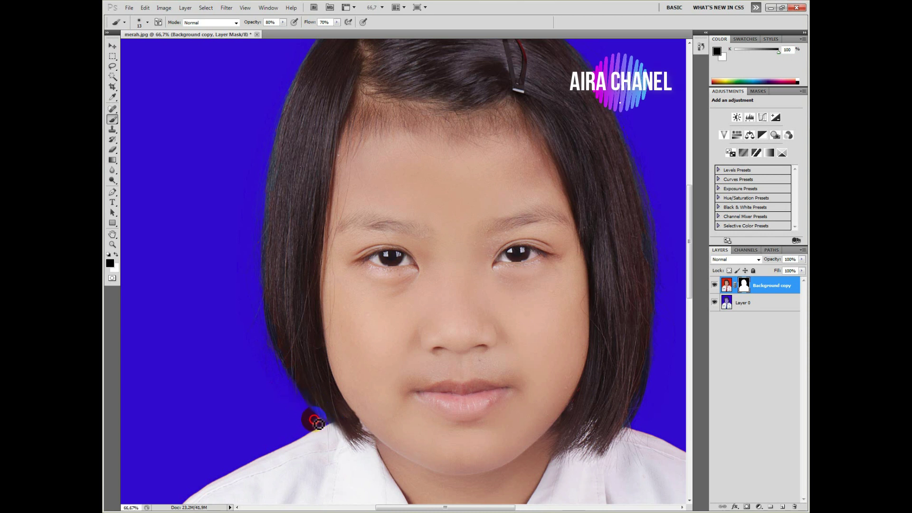
pyautogui.moveTo(317, 423); pyautogui.dragTo(275, 335)
pyautogui.scroll(3, 316, 265)
pyautogui.scroll(2, 321, 251)
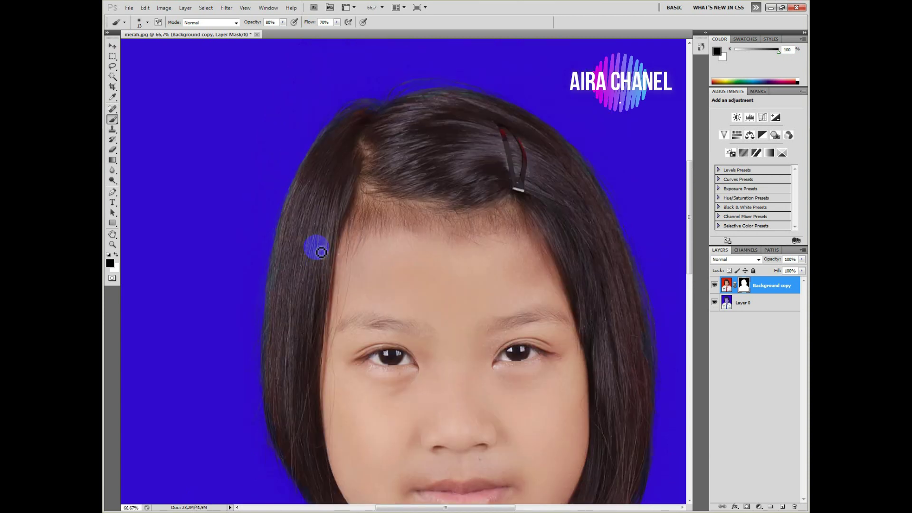
pyautogui.moveTo(626, 161); pyautogui.dragTo(591, 156)
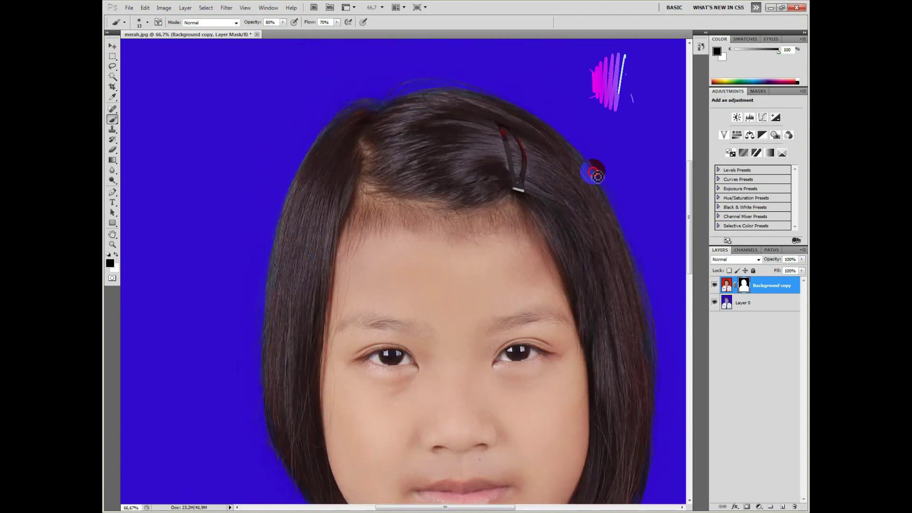
pyautogui.hotkey('ctrl', '0')
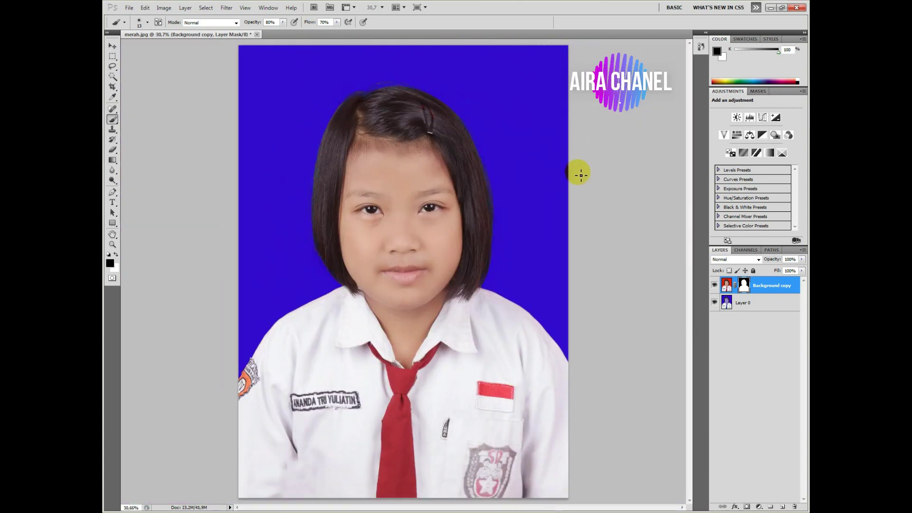
# Save the portrait as JPEG file biru.jpg, accept quality settings, and open it from Documents.
pyautogui.click(113, 47)
pyautogui.click(129, 8)
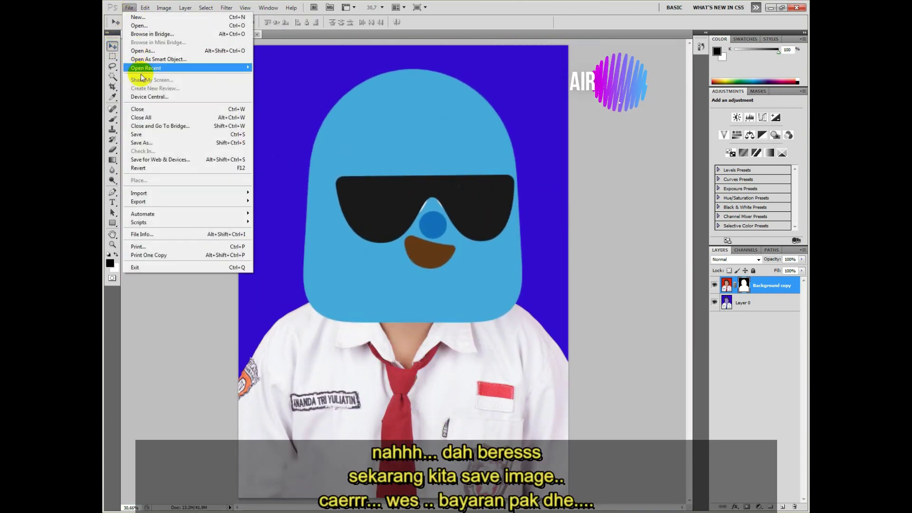
pyautogui.click(142, 142)
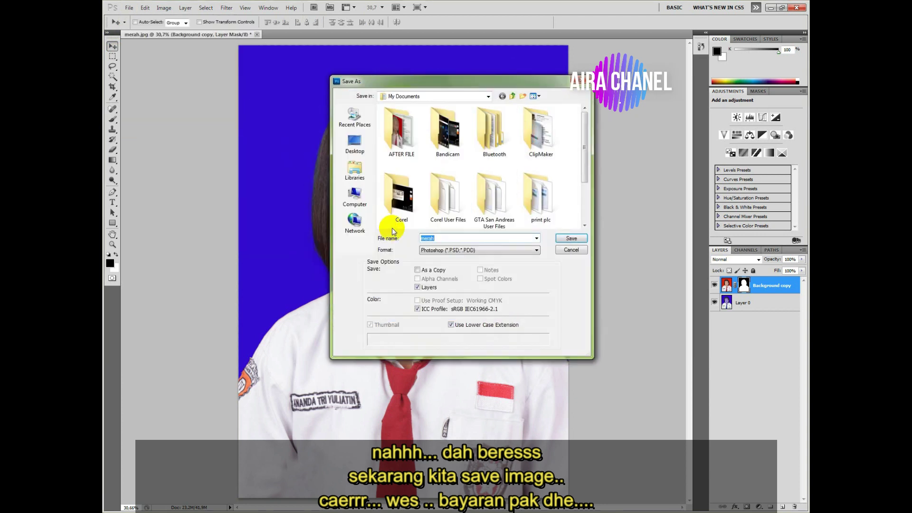
pyautogui.write('biru')
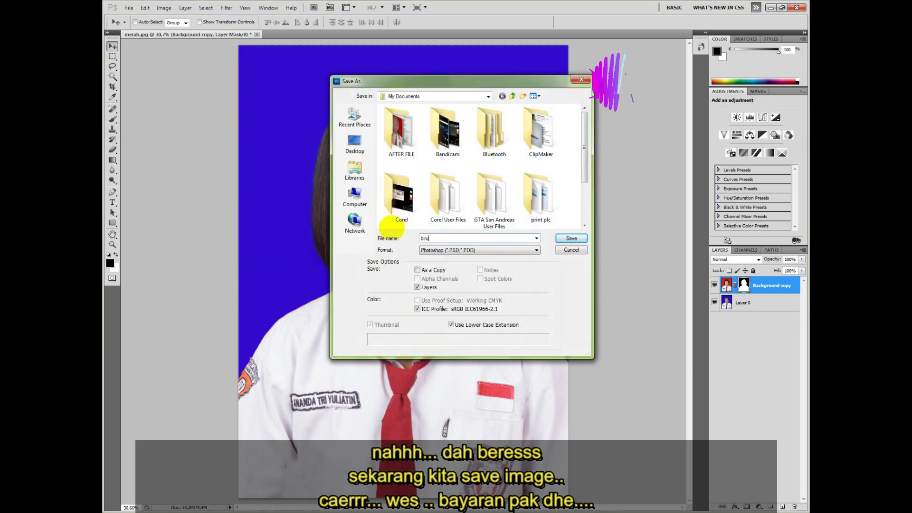
pyautogui.click(478, 250)
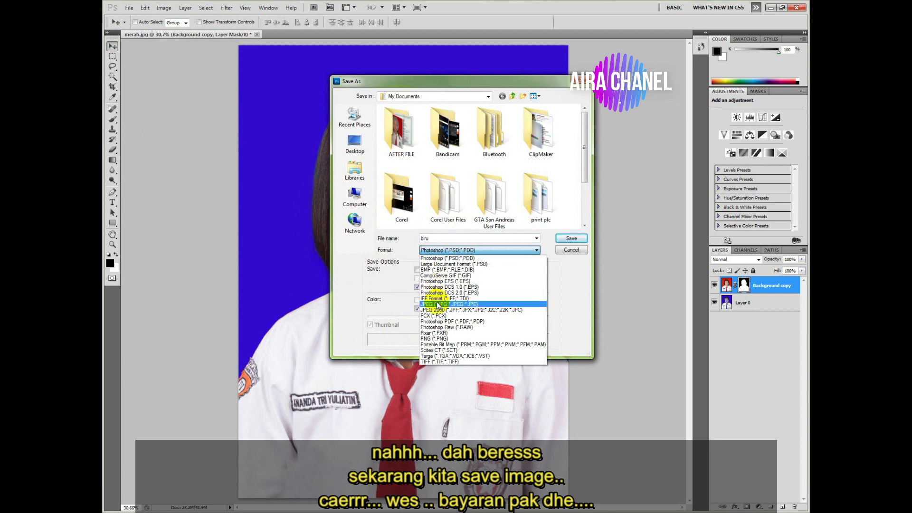
pyautogui.click(433, 295)
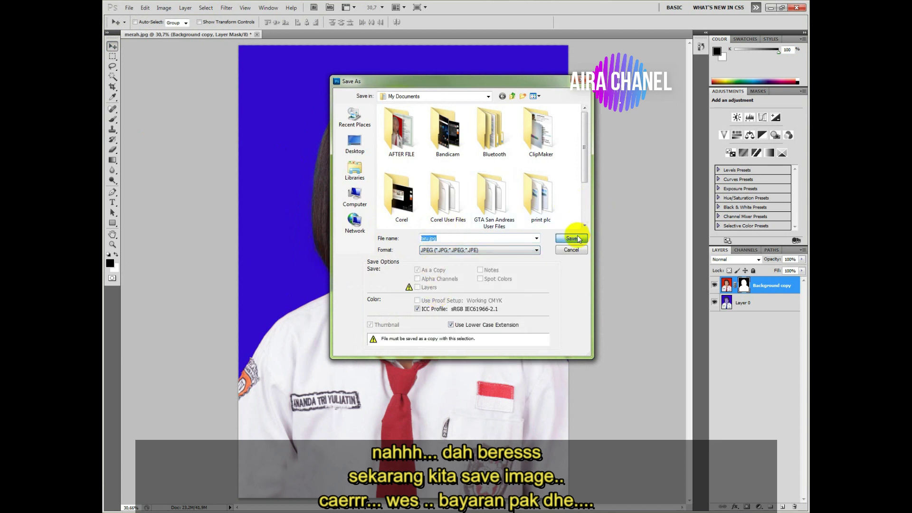
pyautogui.click(580, 239)
pyautogui.click(509, 148)
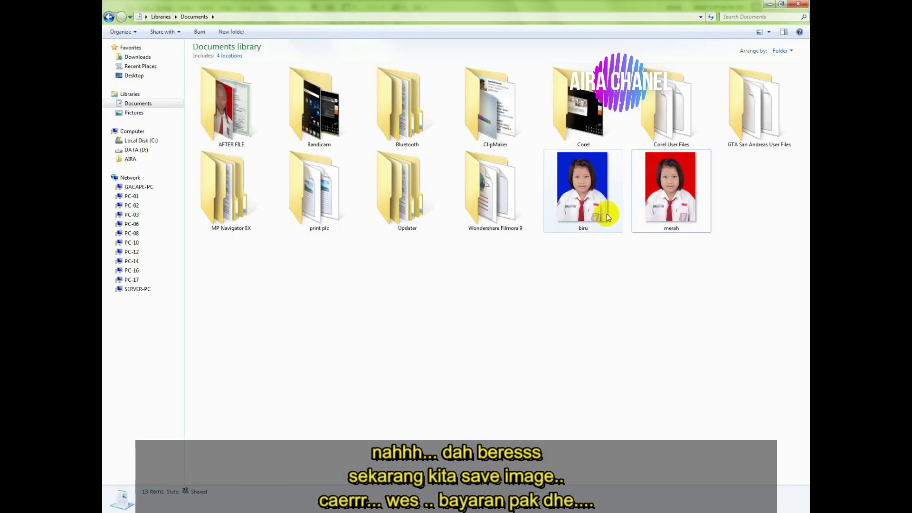
pyautogui.doubleClick(606, 214)
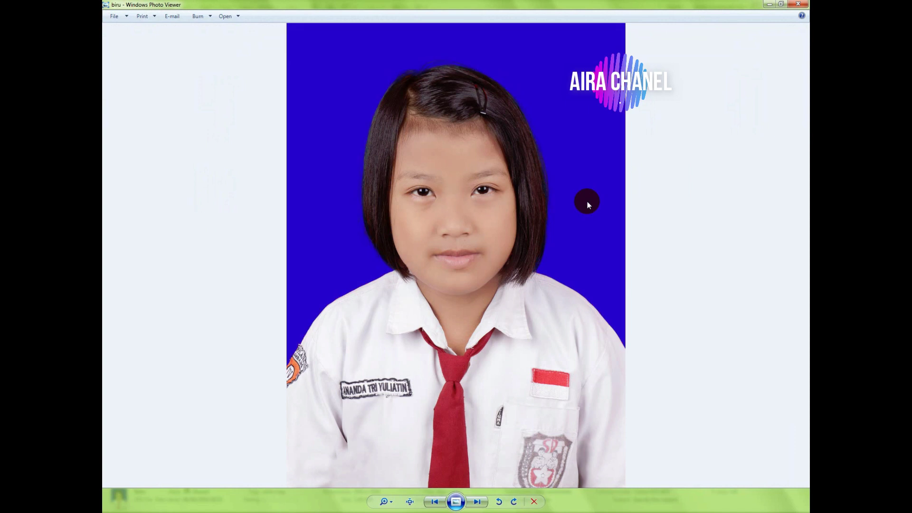
pyautogui.press('Right')
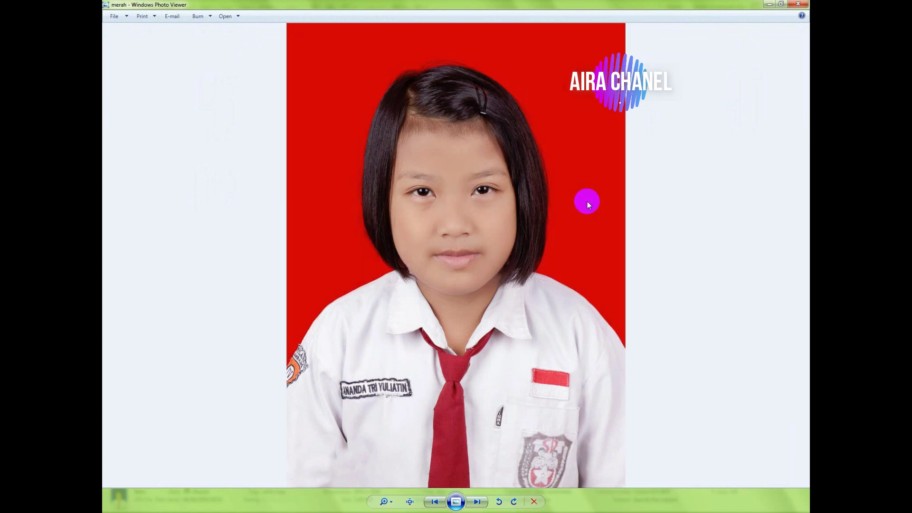
pyautogui.press('Left')
pyautogui.press('Right')
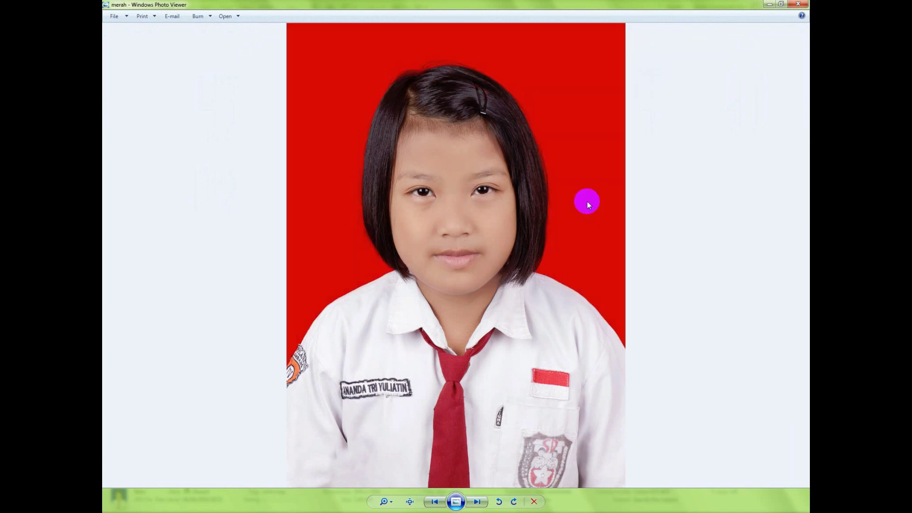
pyautogui.press('Left')
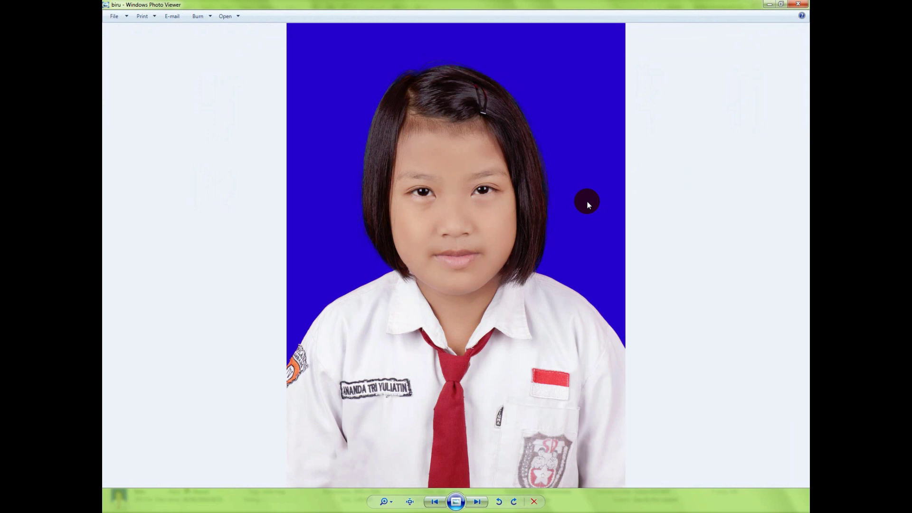